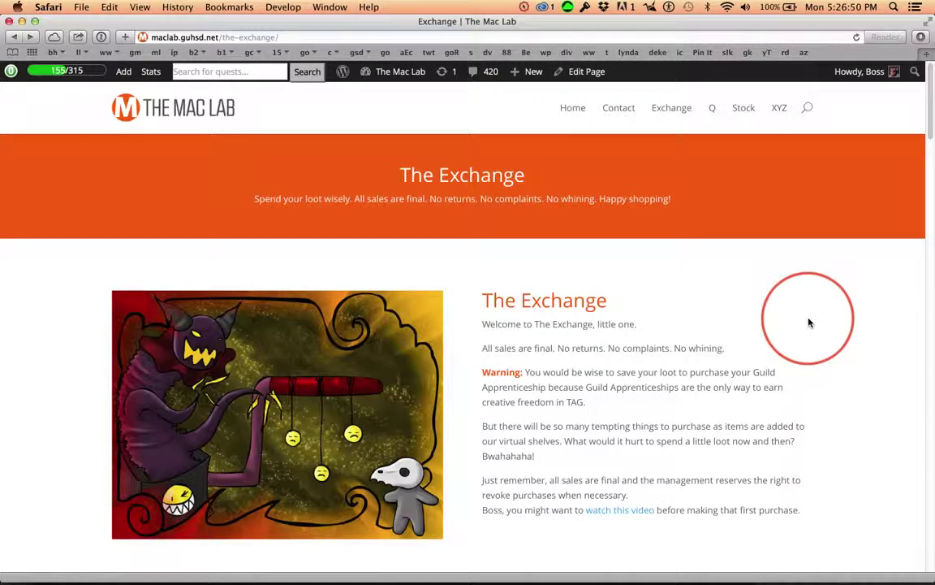
Open the Buy Color Gel Pen with Honor item from The Mac Lab's store items and clone it.
scroll(808, 323, down, 15)
scroll(808, 322, down, 10)
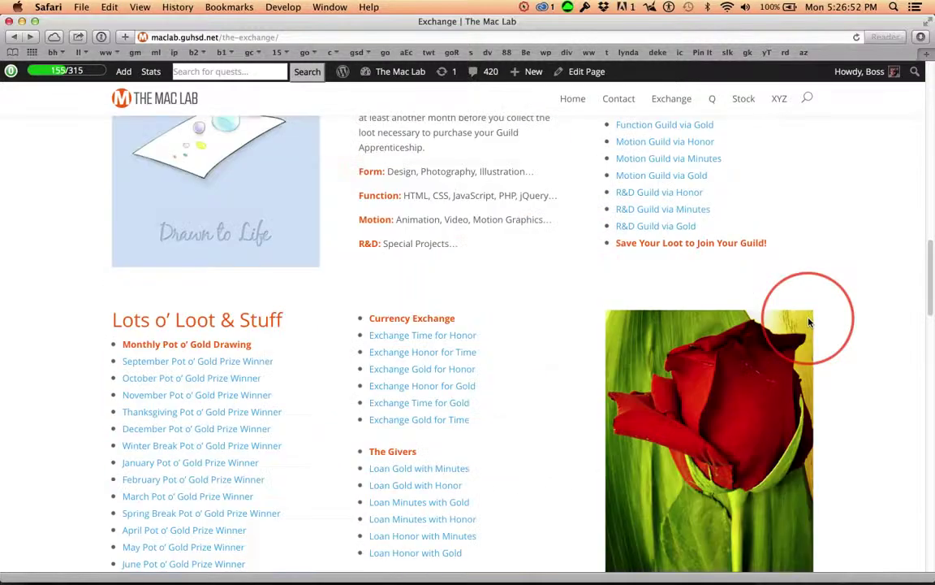
scroll(809, 323, down, 15)
scroll(808, 323, up, 4)
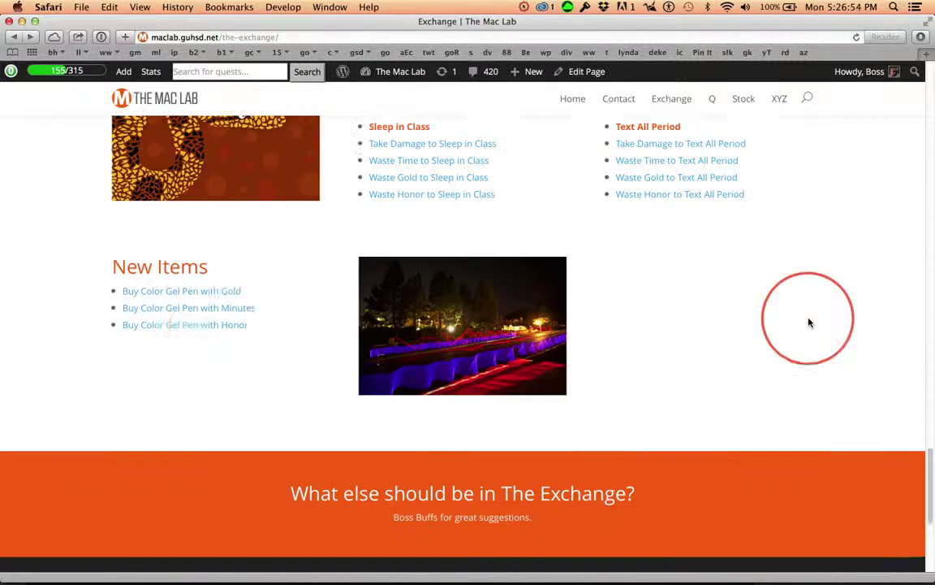
scroll(808, 322, up, 1)
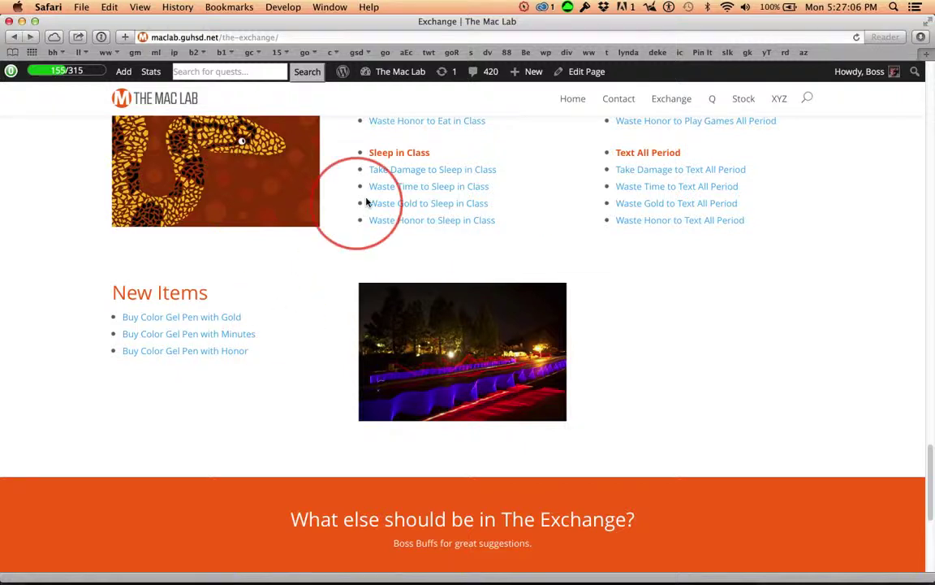
mouse_move(397, 73)
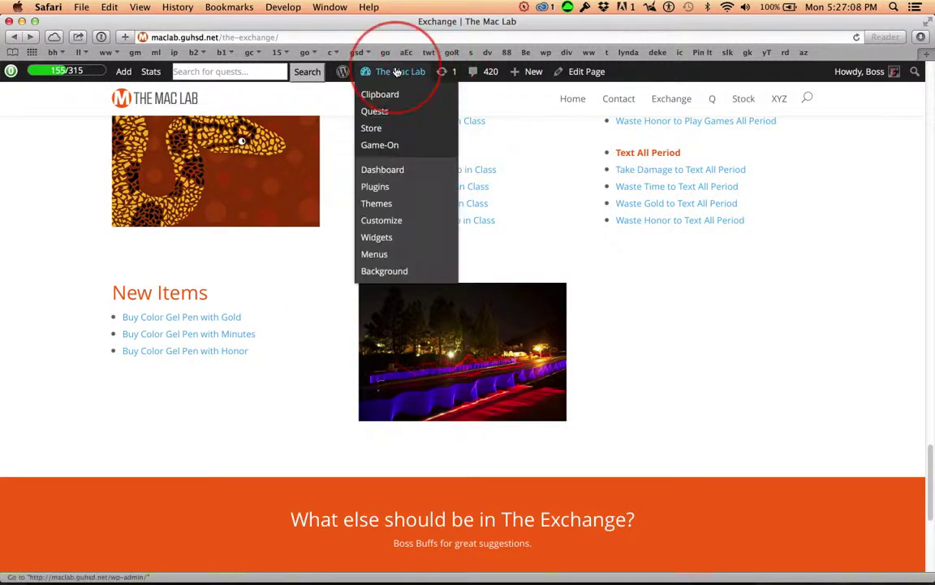
click(374, 129)
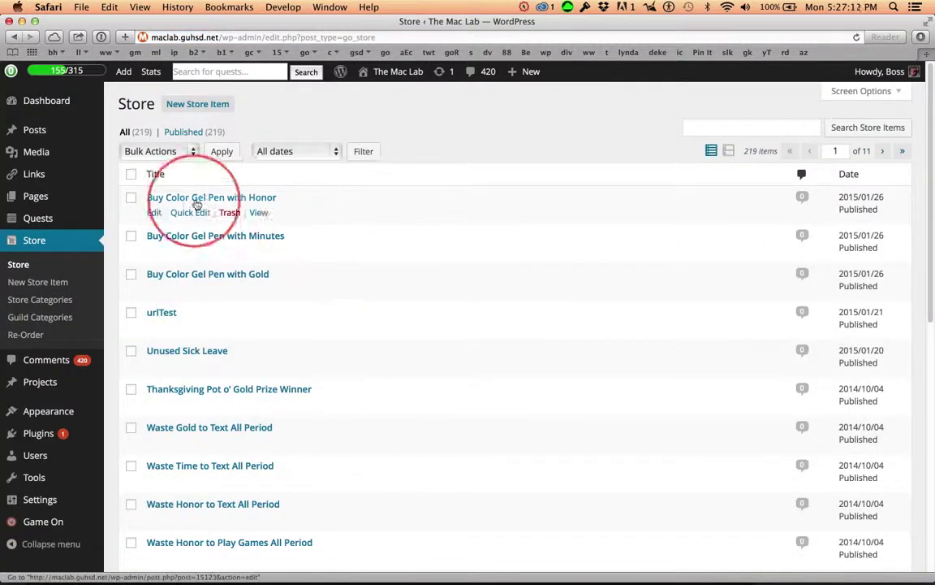
click(220, 198)
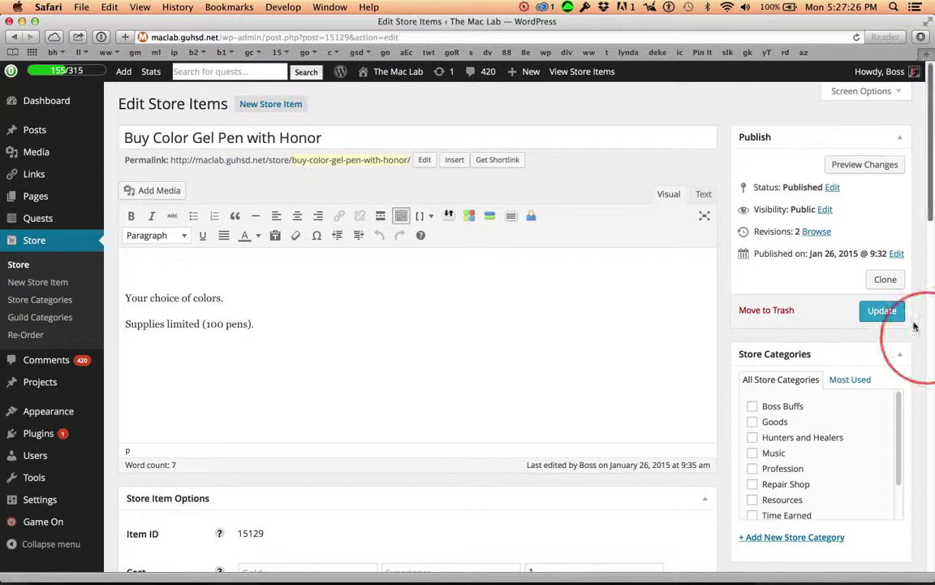
click(884, 283)
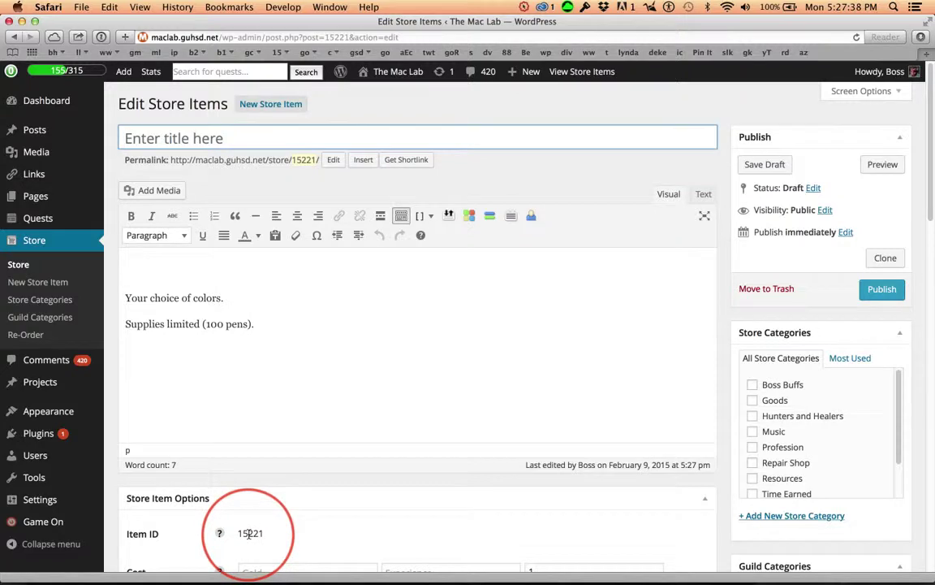
Copy the title "Buy Color Gel Pen with Honor" from goNotes.txt in TextEdit into the cloned item's title in Safari.
key(super+Tab)
key(super+Tab)
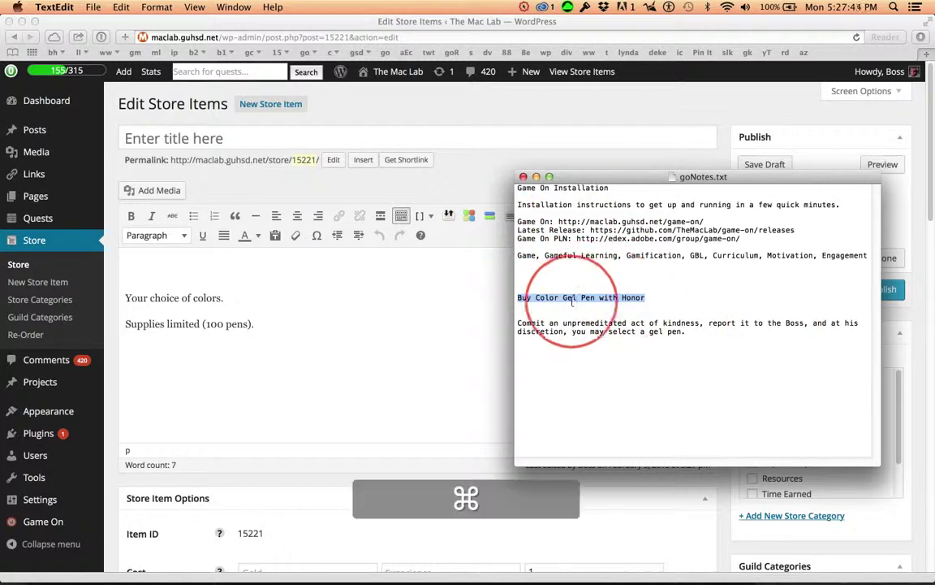
click(257, 137)
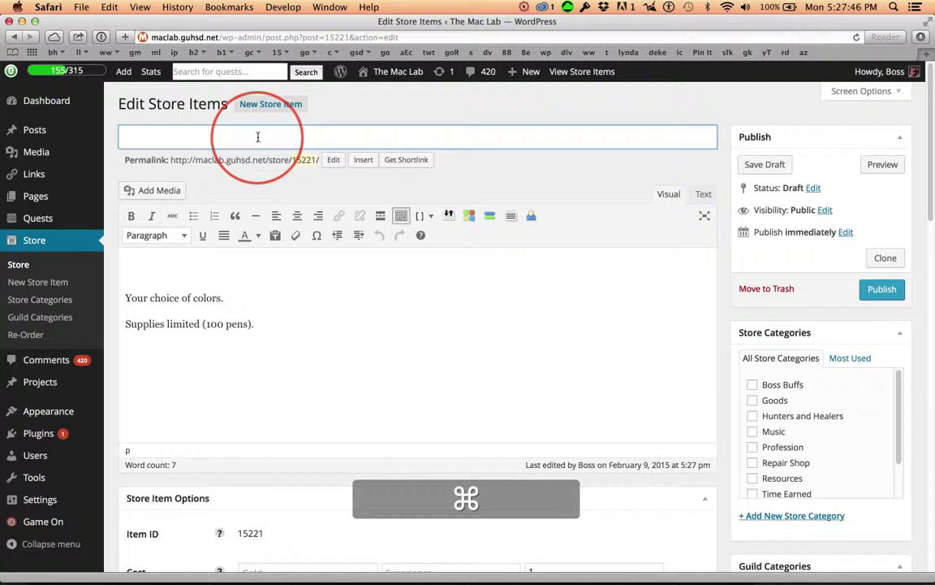
Copy the act-of-kindness sentence from goNotes.txt in TextEdit and paste it below the supplies line in the item's description in Safari.
click(275, 328)
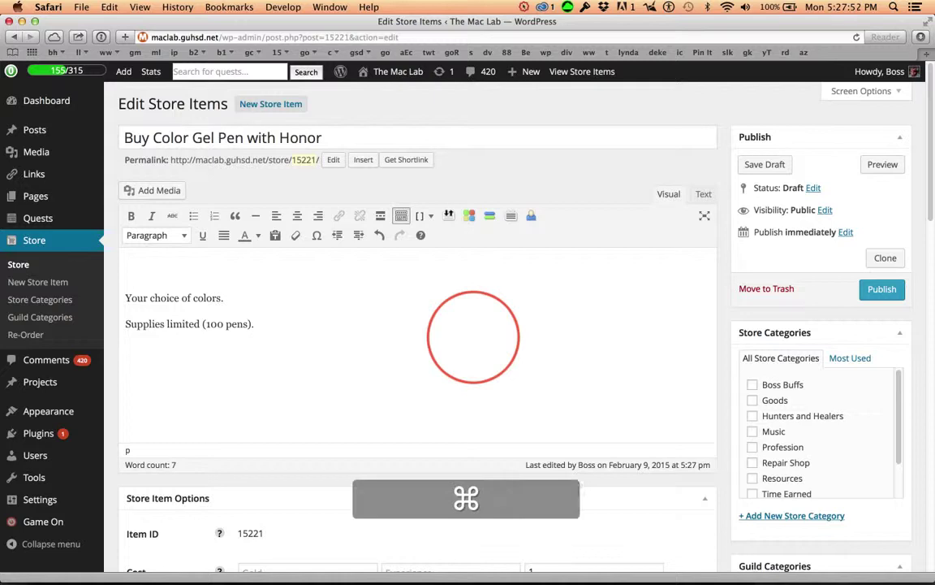
key(super+Tab)
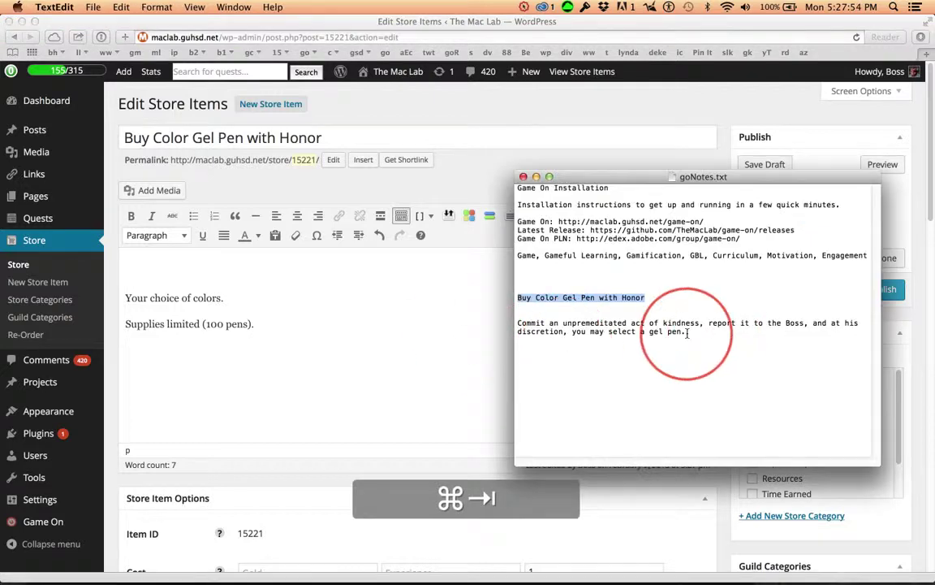
drag(688, 331, 518, 322)
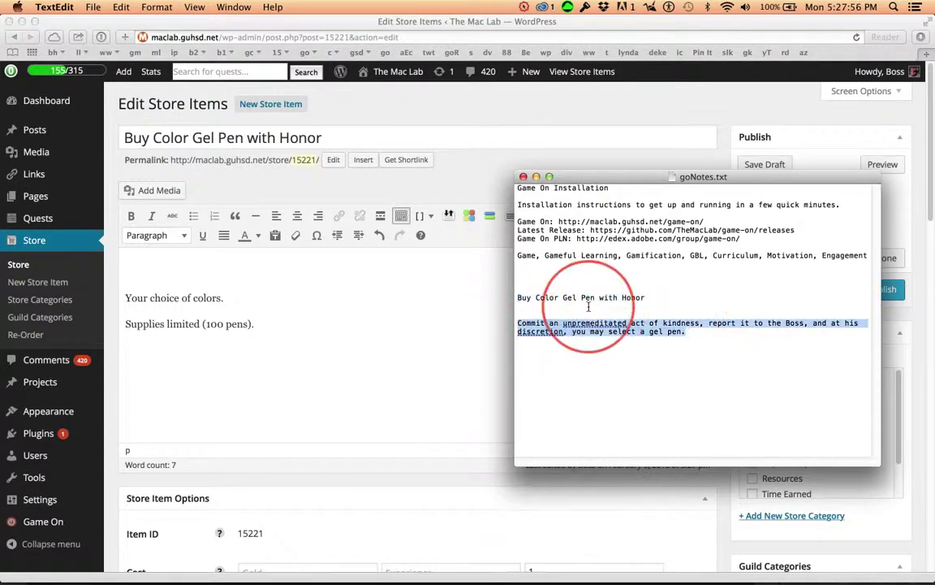
key(super+c)
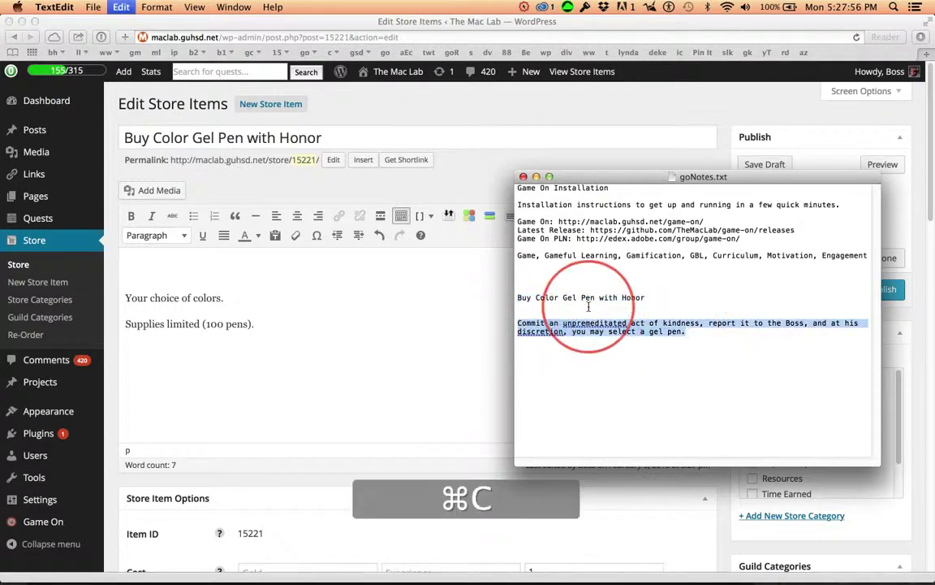
click(145, 354)
key(super+v)
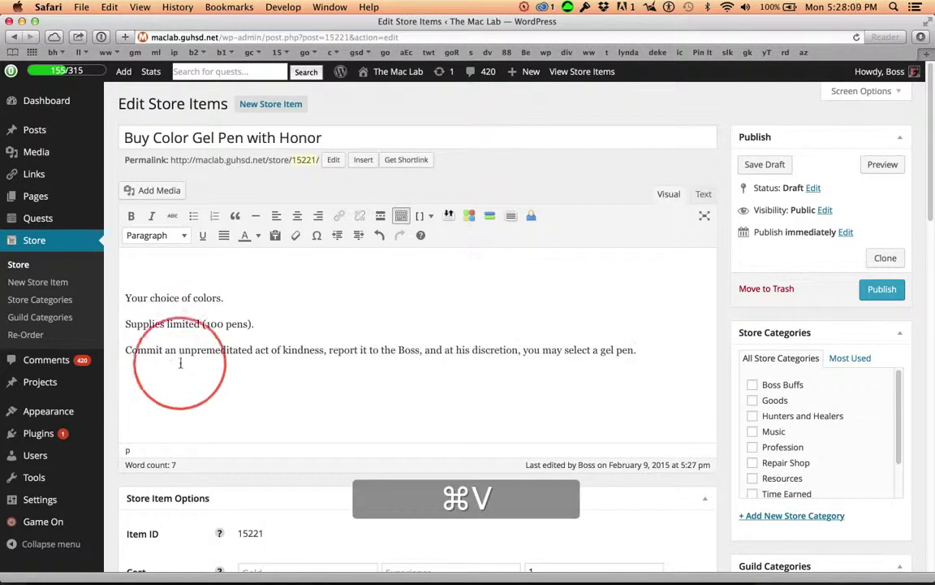
Clear the Honor cost in the cloned item's store options.
scroll(703, 286, down, 1)
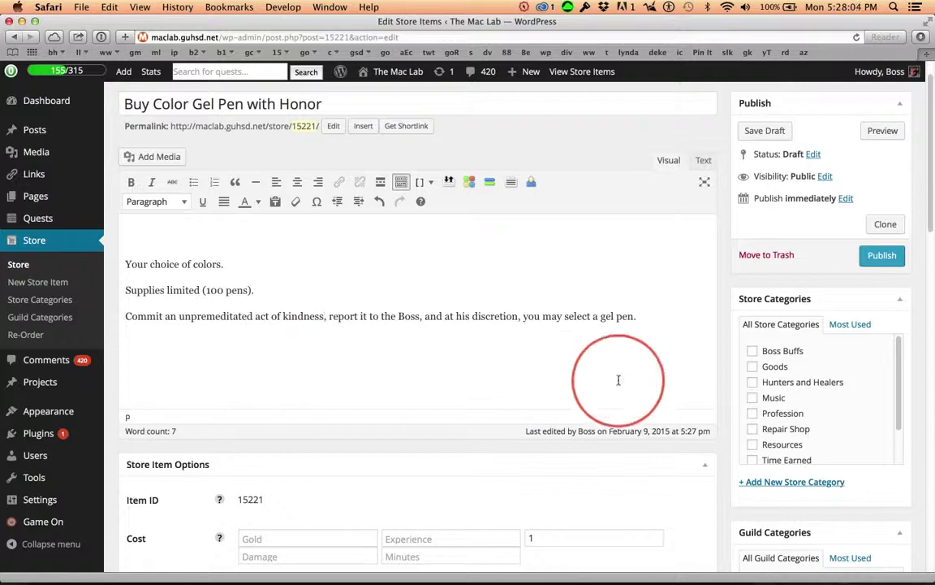
scroll(617, 380, down, 2)
double_click(533, 459)
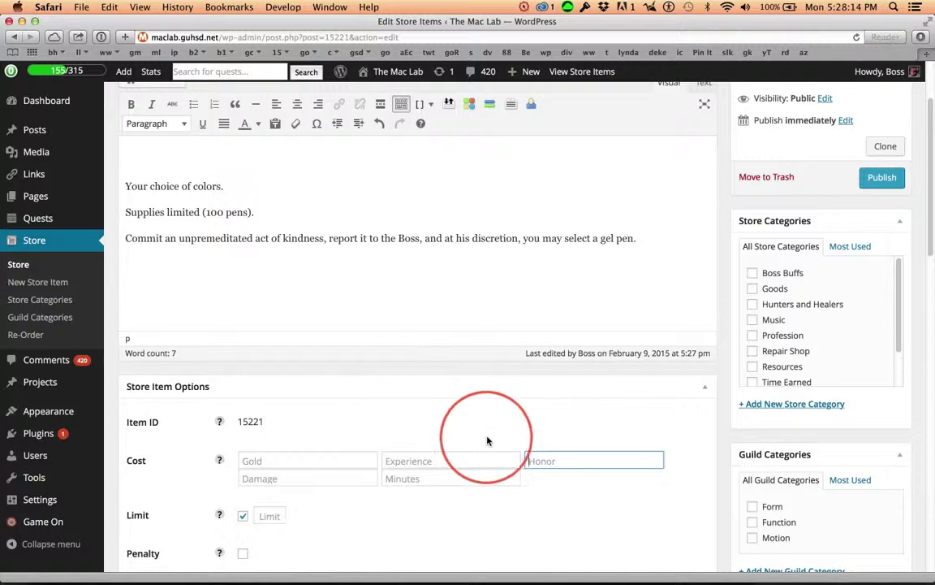
Copy the cloned item's ID from its store options and publish the item.
scroll(435, 526, down, 7)
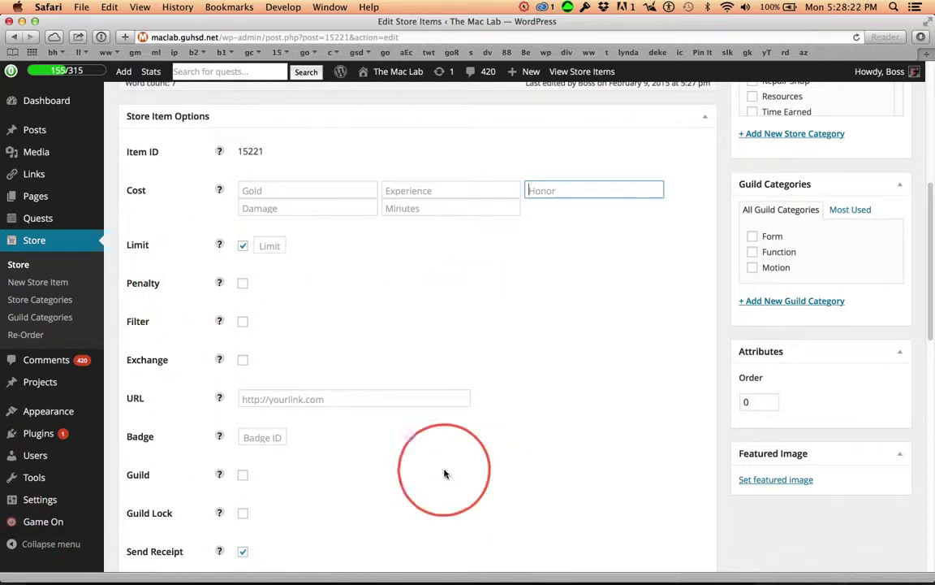
scroll(499, 499, down, 1)
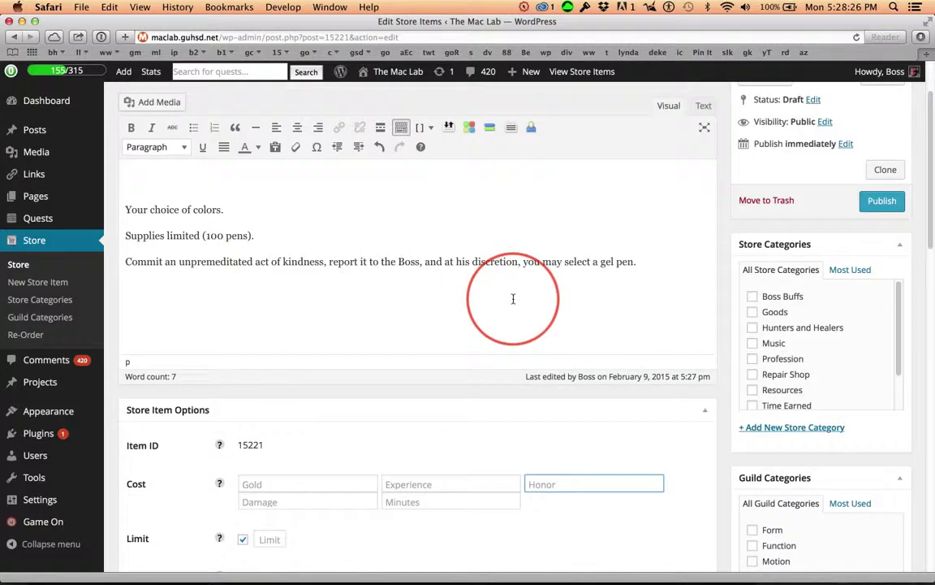
scroll(422, 292, up, 8)
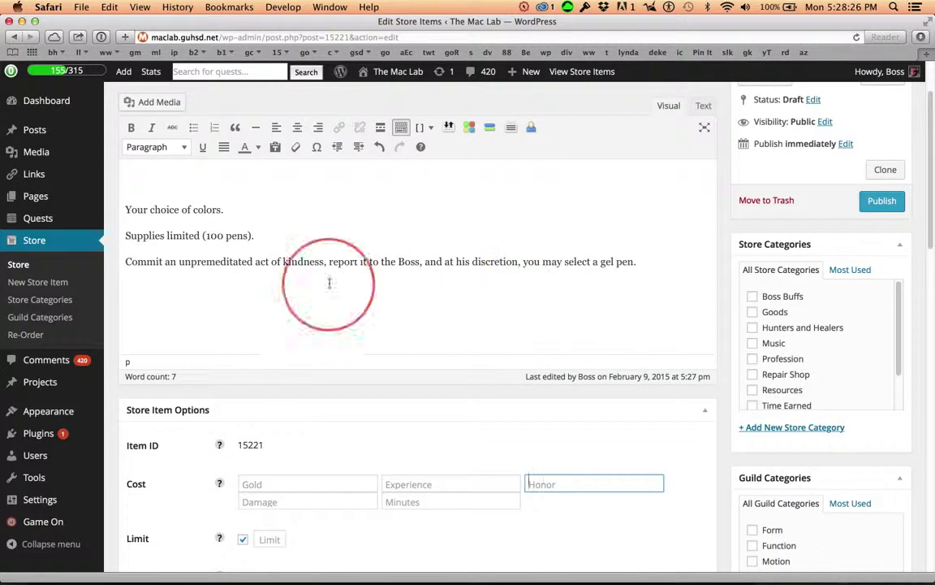
double_click(247, 444)
key(super+c)
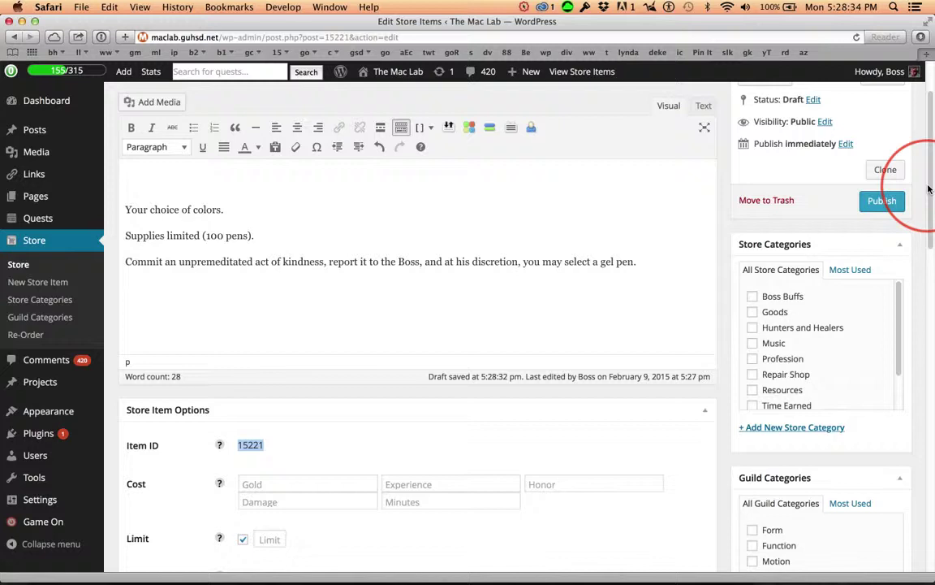
scroll(487, 219, up, 3)
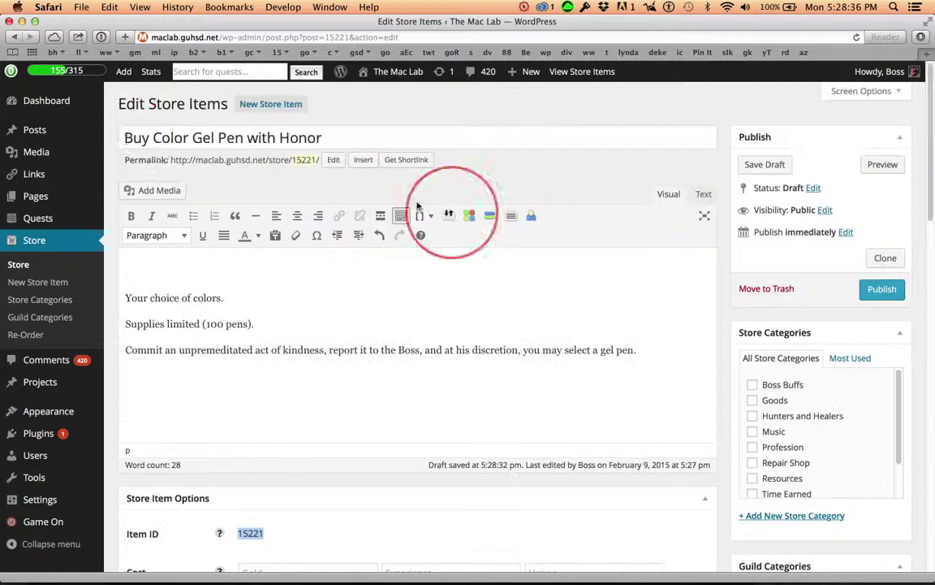
click(880, 296)
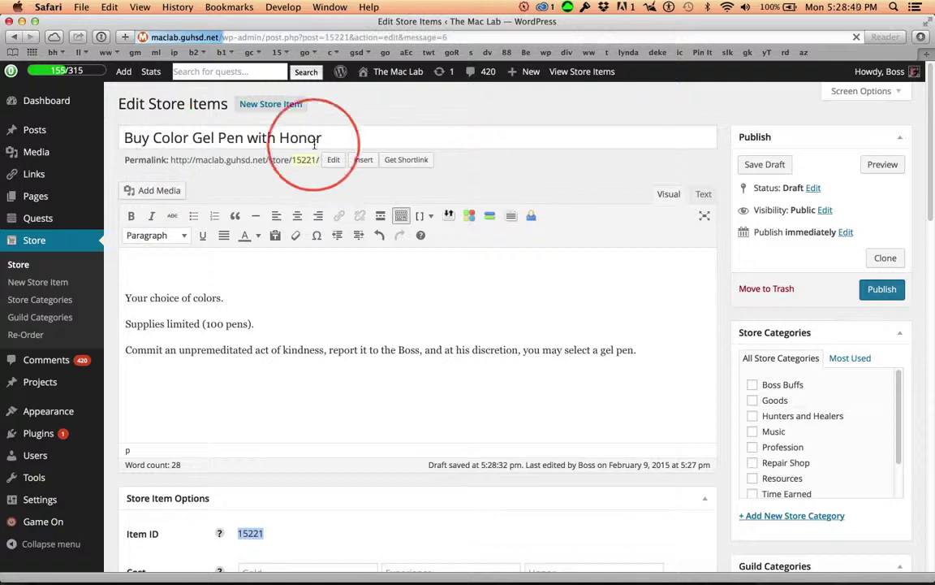
Rename the published store item as "Buy Color Gel Pen with Kindness".
double_click(302, 175)
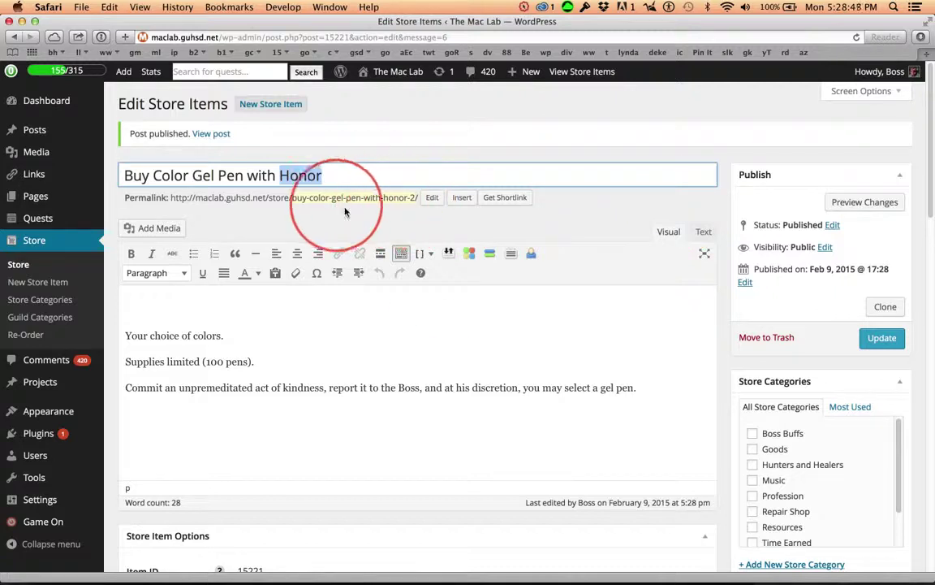
text(K)
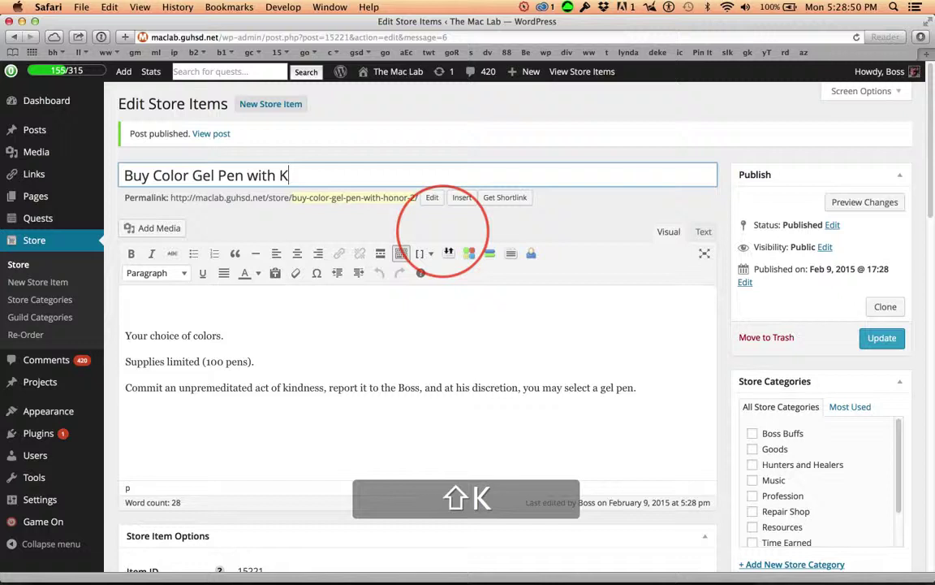
text(indness)
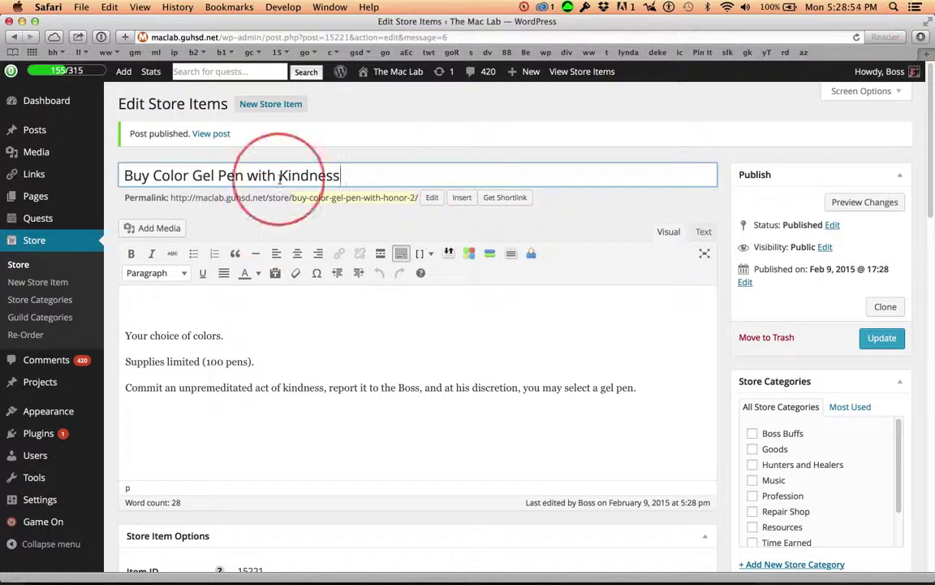
Change the item's permalink slug to buy-color-gel-pen-with-kindness and update the item.
click(433, 198)
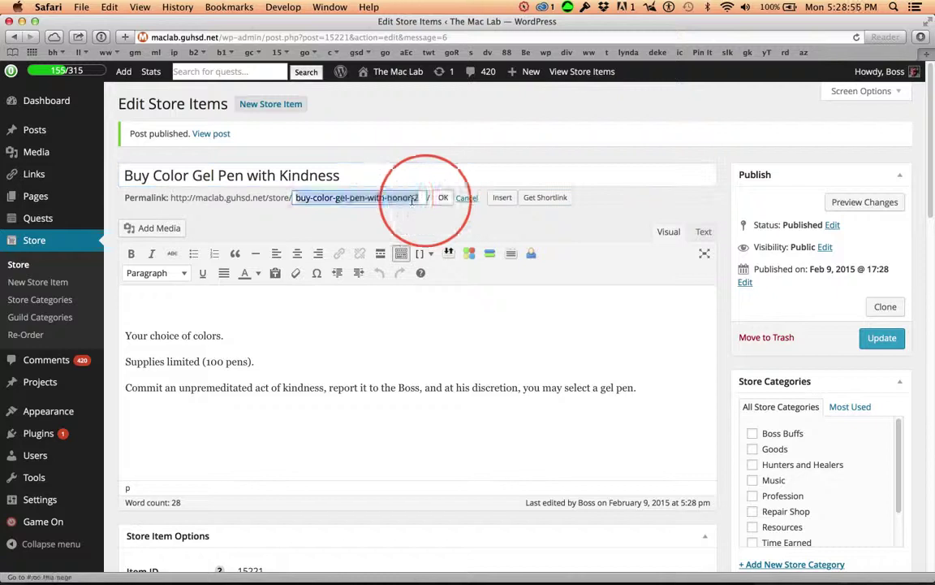
click(388, 197)
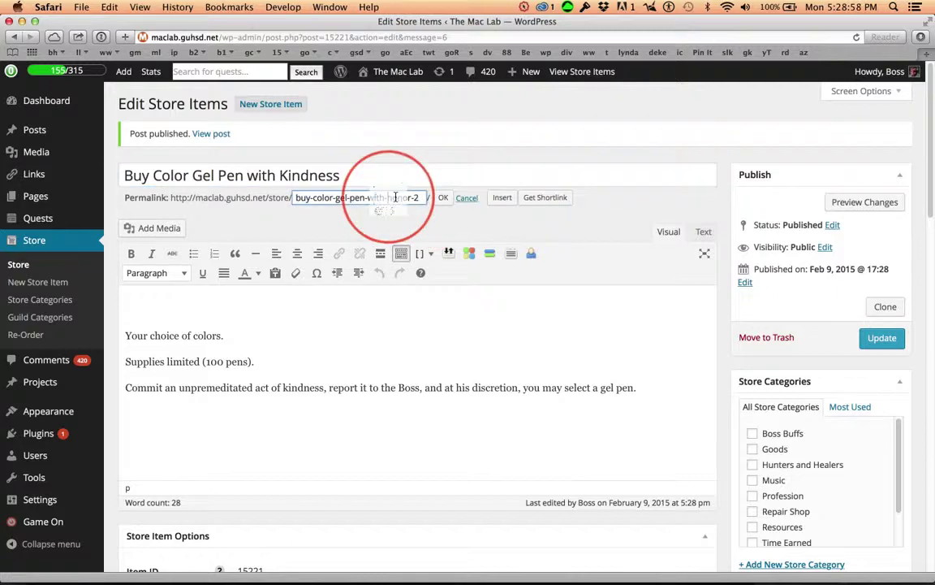
drag(389, 198, 424, 200)
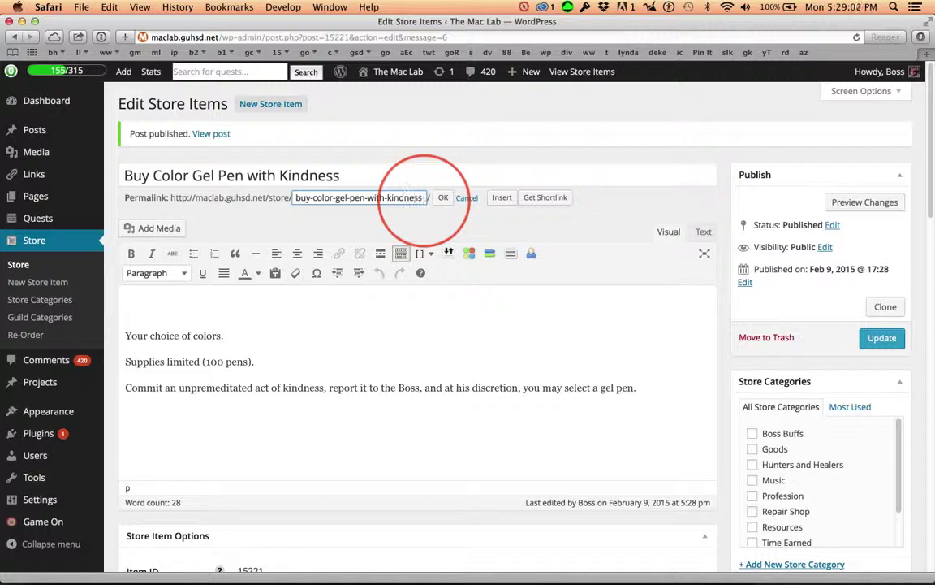
click(443, 198)
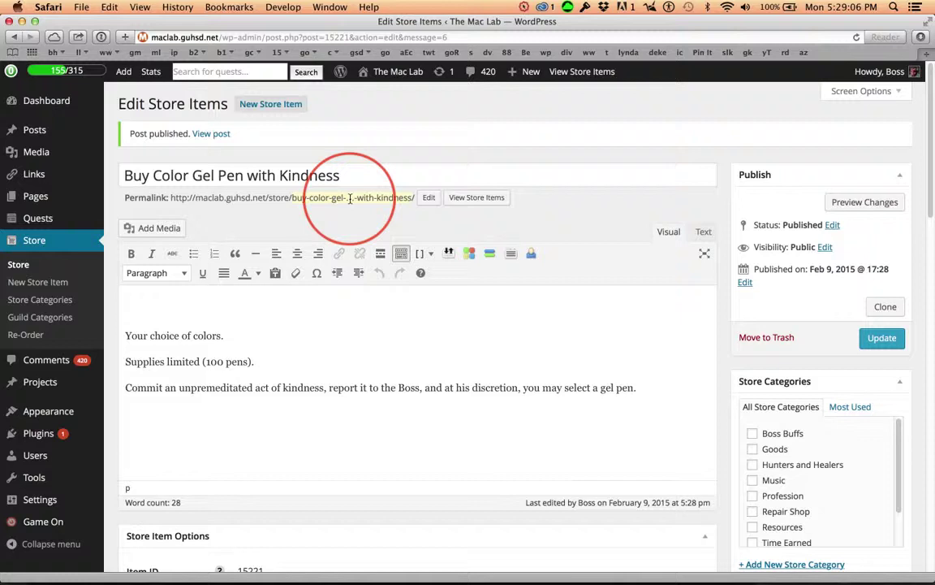
click(877, 341)
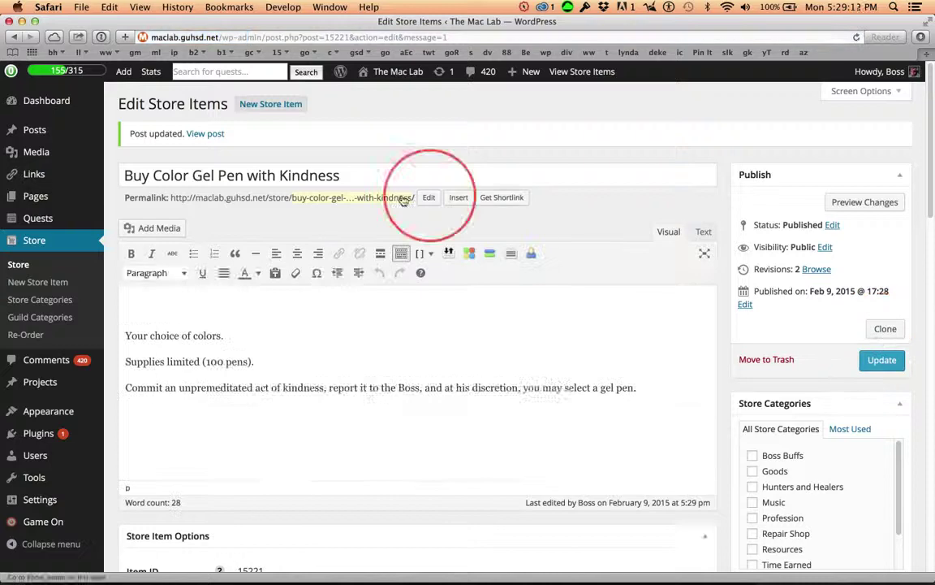
Copy the updated item's ID from its store options.
scroll(334, 407, down, 3)
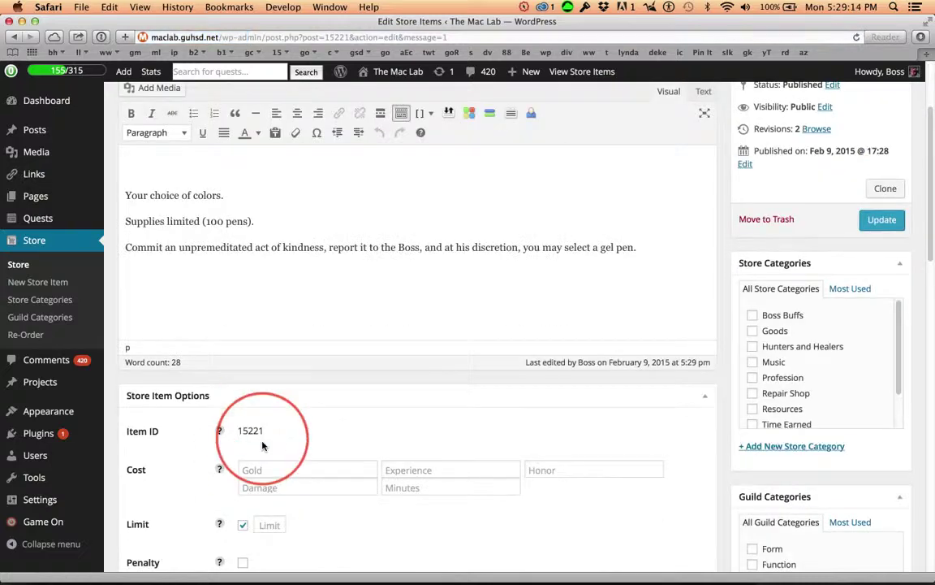
key(super+c)
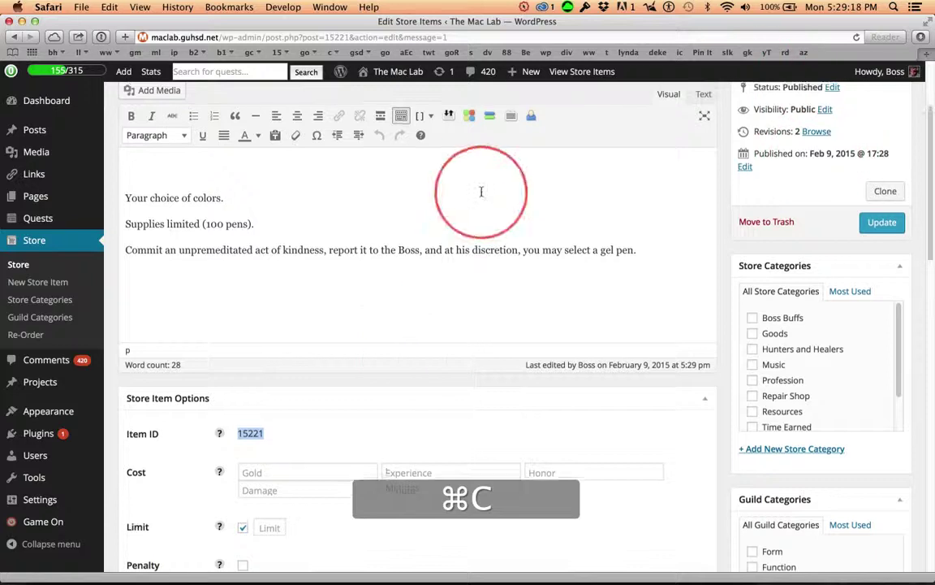
scroll(393, 97, up, 3)
Go to The Mac Lab's Exchange page on the site and open it for editing.
click(845, 203)
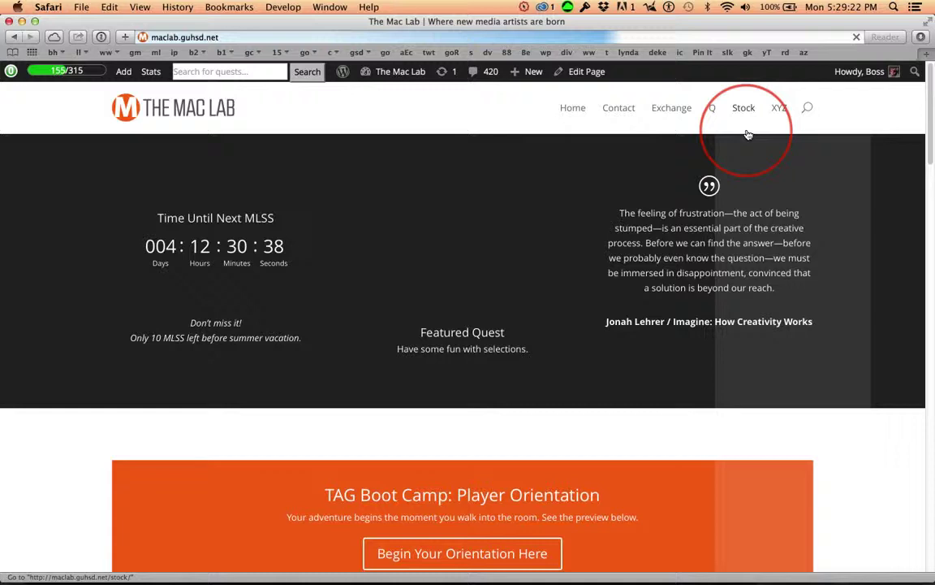
mouse_move(718, 136)
click(672, 112)
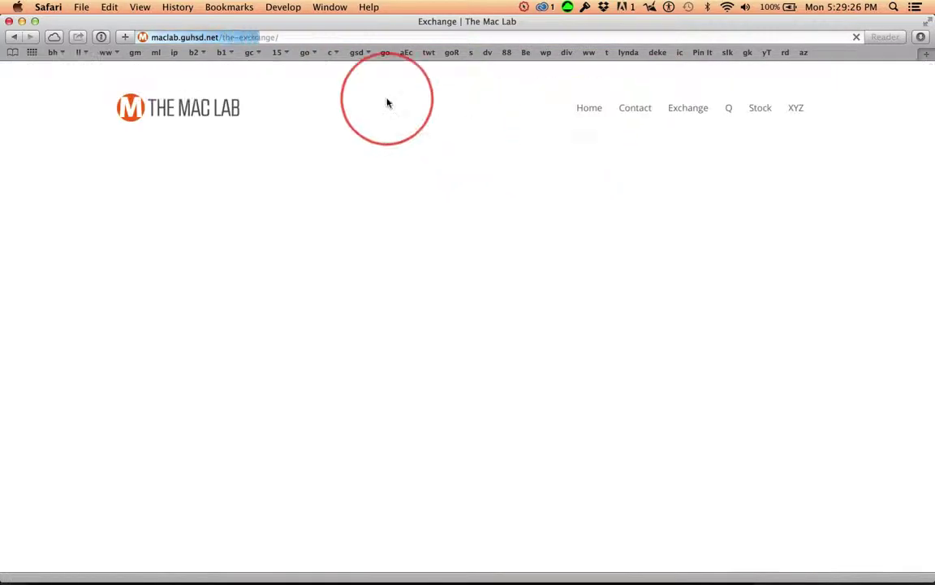
click(585, 71)
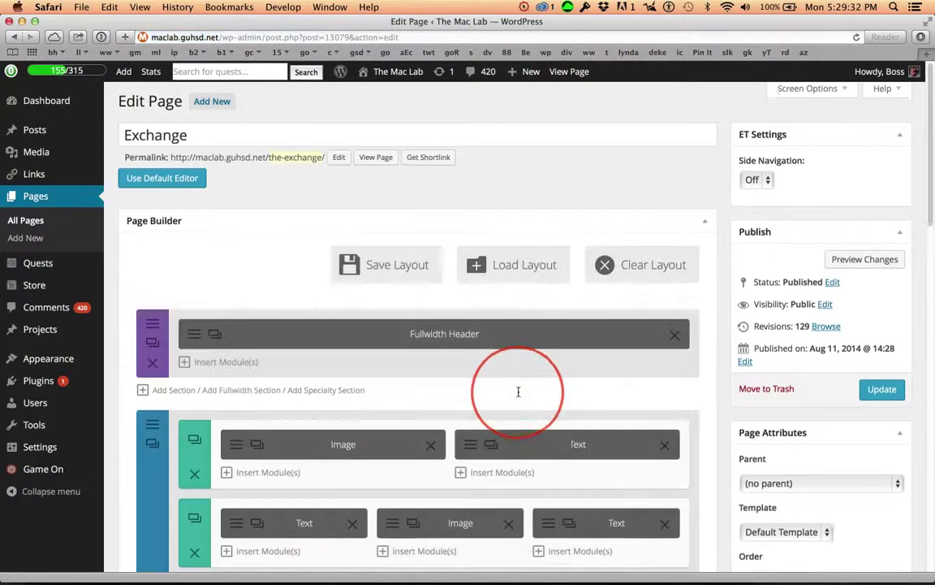
Open the New Items text module's settings and add an empty bullet at the end of its item list.
scroll(518, 394, down, 5)
scroll(519, 395, down, 10)
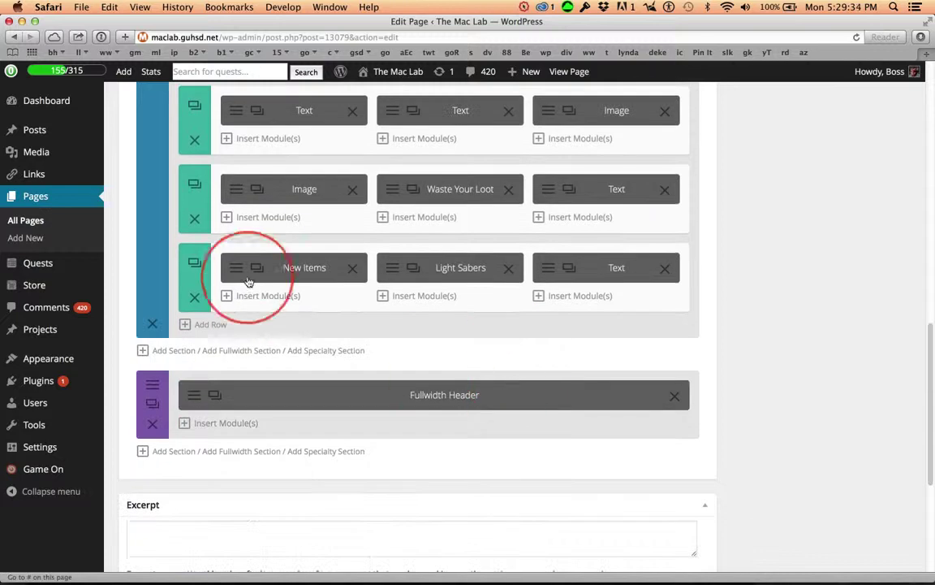
click(236, 272)
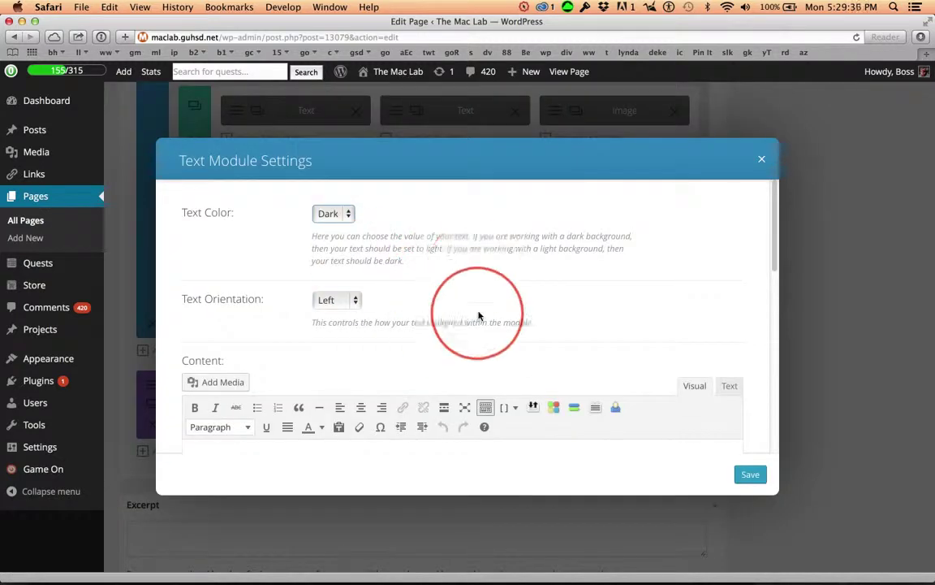
scroll(479, 316, down, 4)
scroll(464, 337, down, 1)
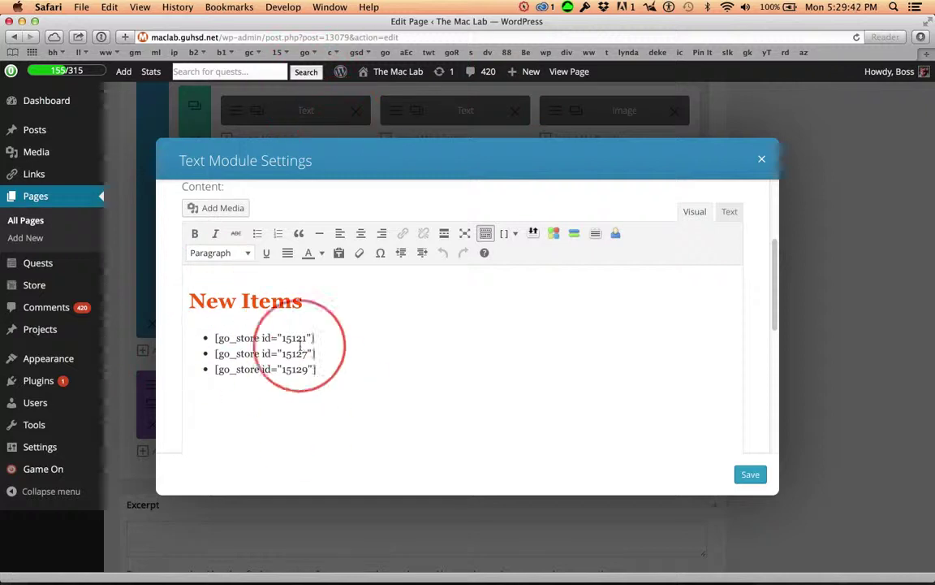
click(326, 370)
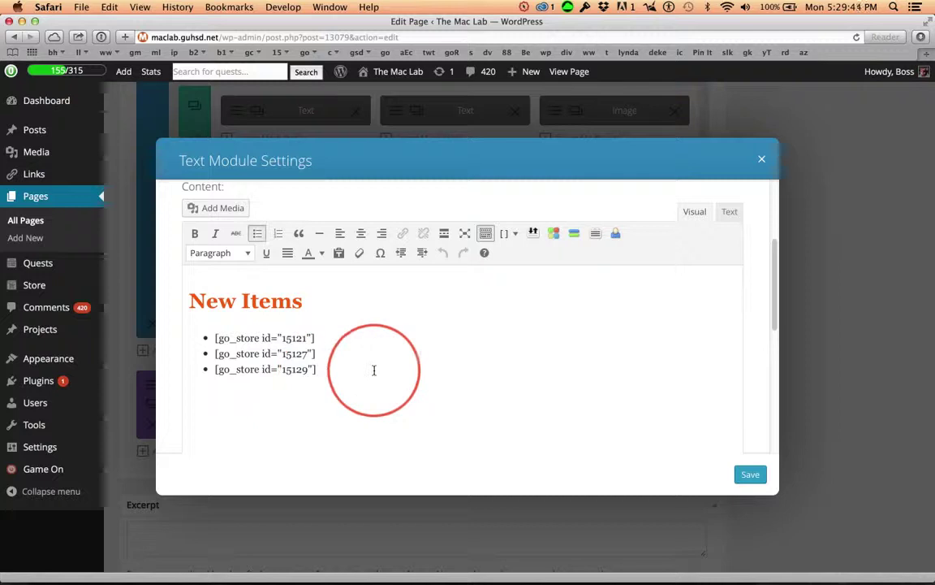
key(Return)
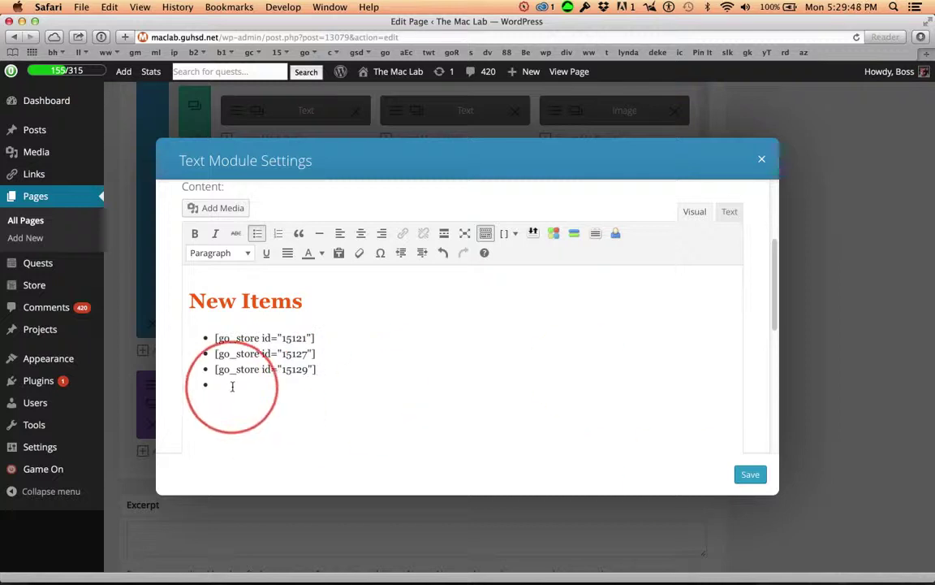
click(485, 234)
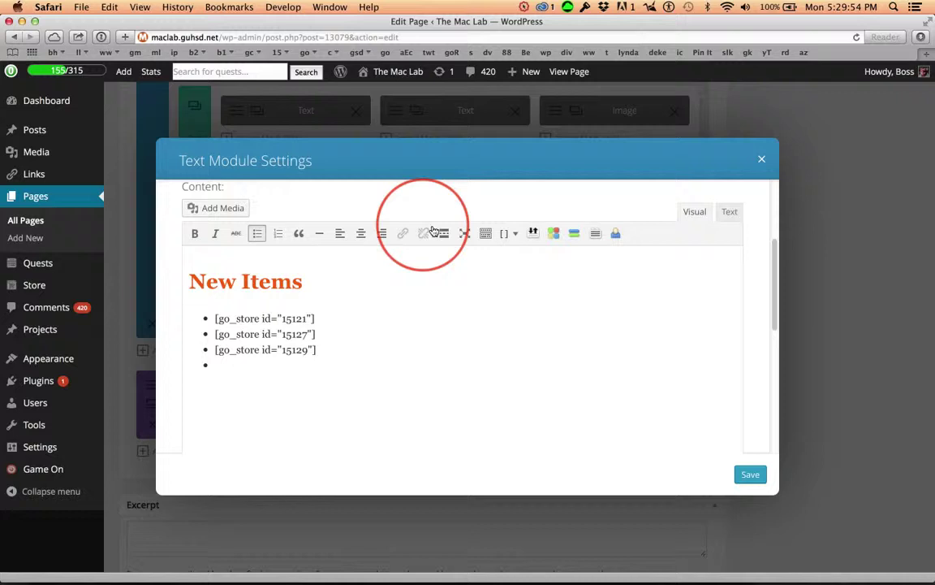
click(487, 234)
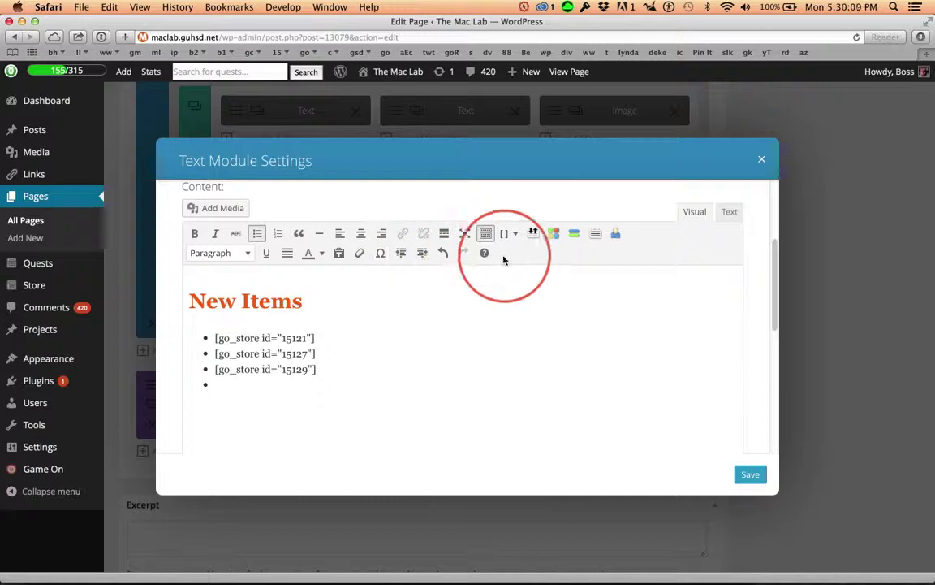
click(380, 254)
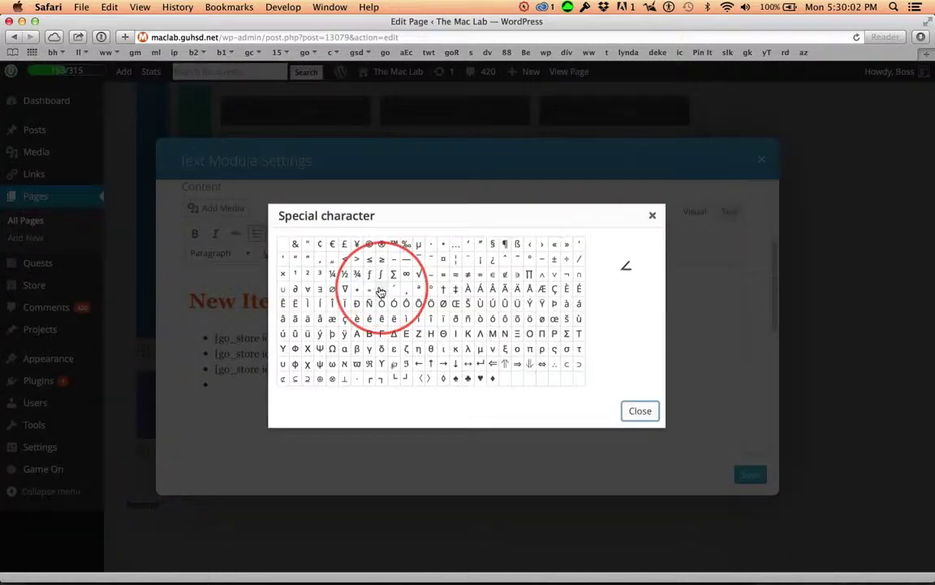
click(652, 216)
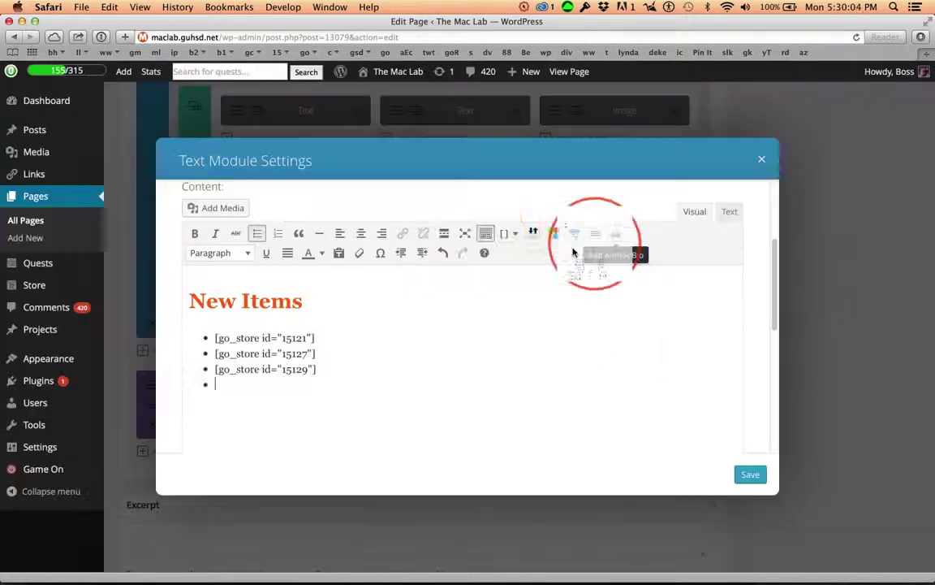
Insert the [go_store id] shortcode in the new bullet and paste the copied item ID 15221 between its quotes.
click(518, 237)
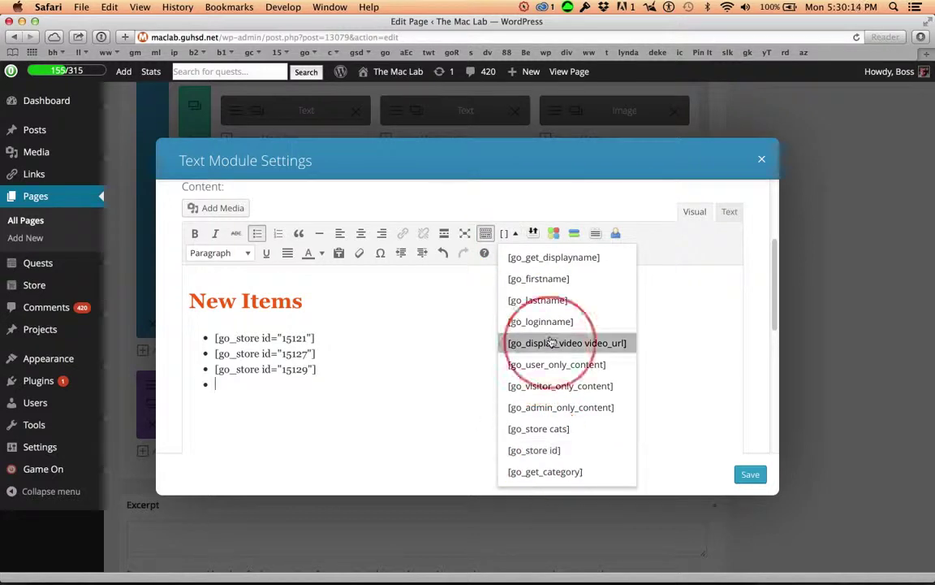
click(542, 451)
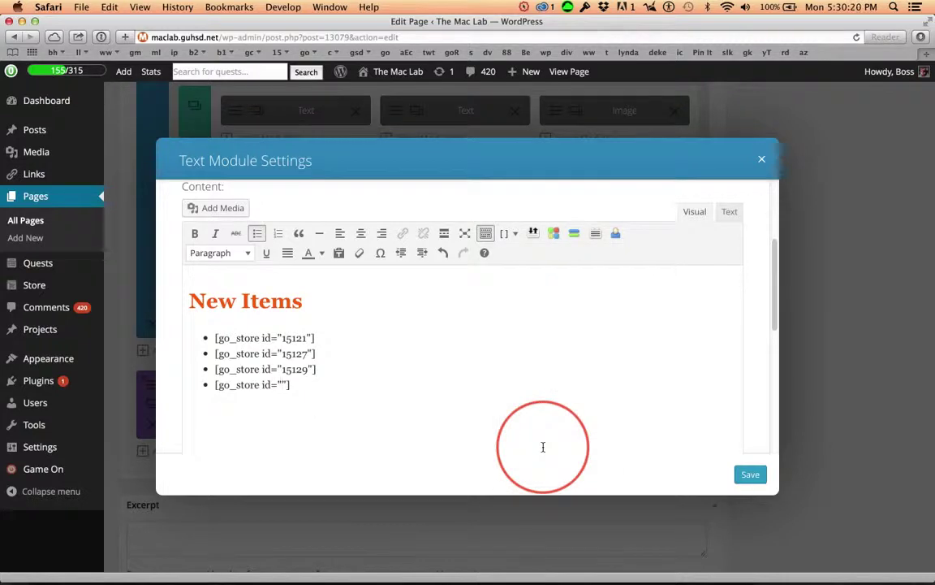
key(super+v)
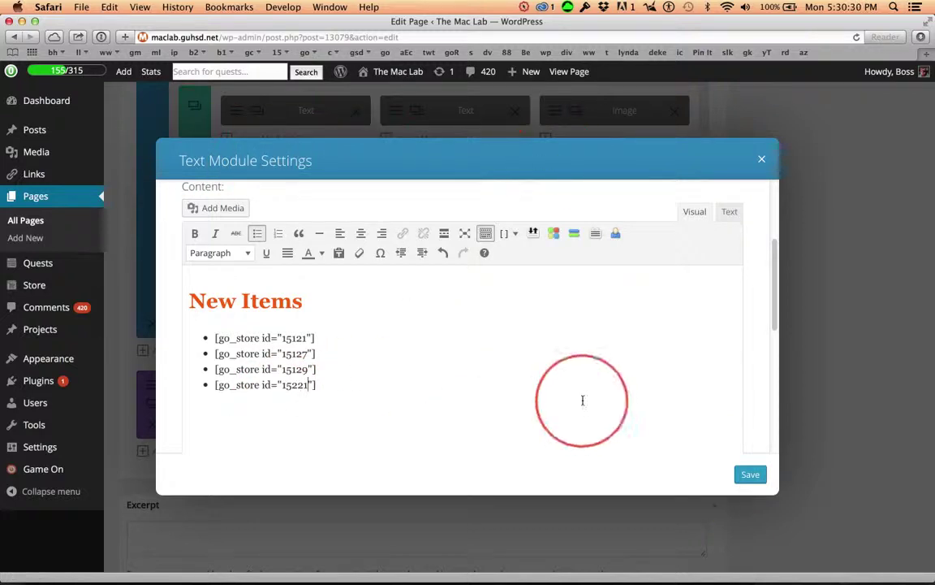
Save the New Items text module and update the Exchange page.
click(751, 477)
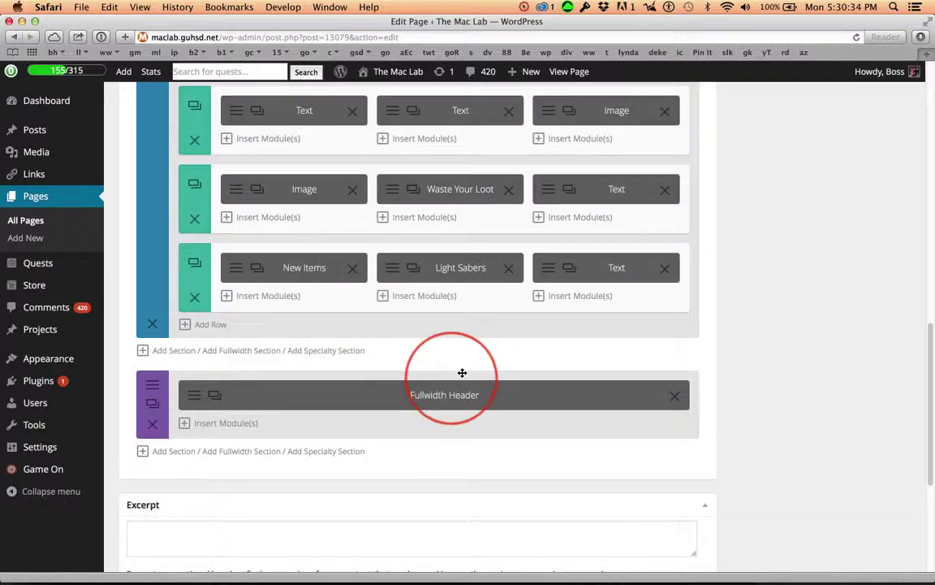
scroll(800, 230, up, 15)
click(882, 392)
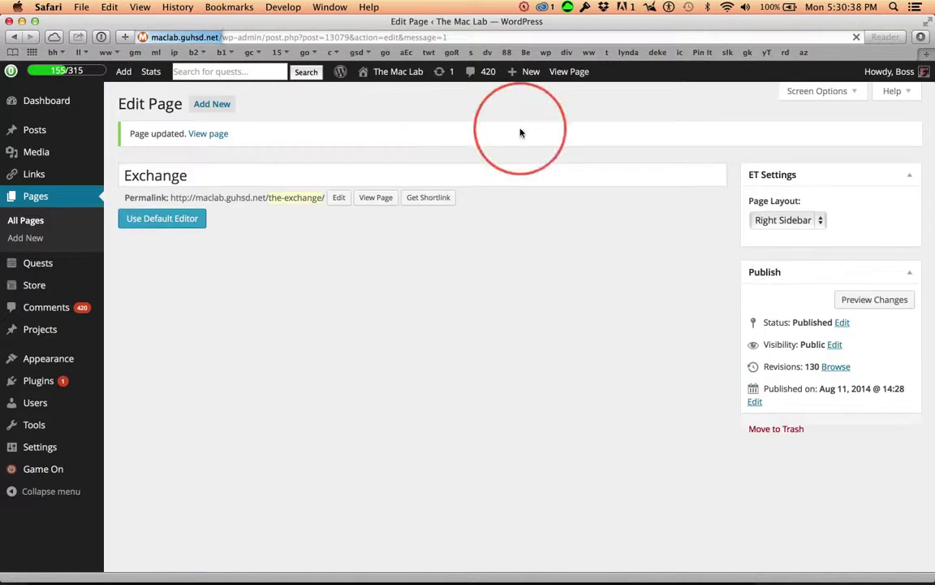
View the live Exchange page and open "Buy Color Gel Pen with Kindness" under New Items.
click(564, 73)
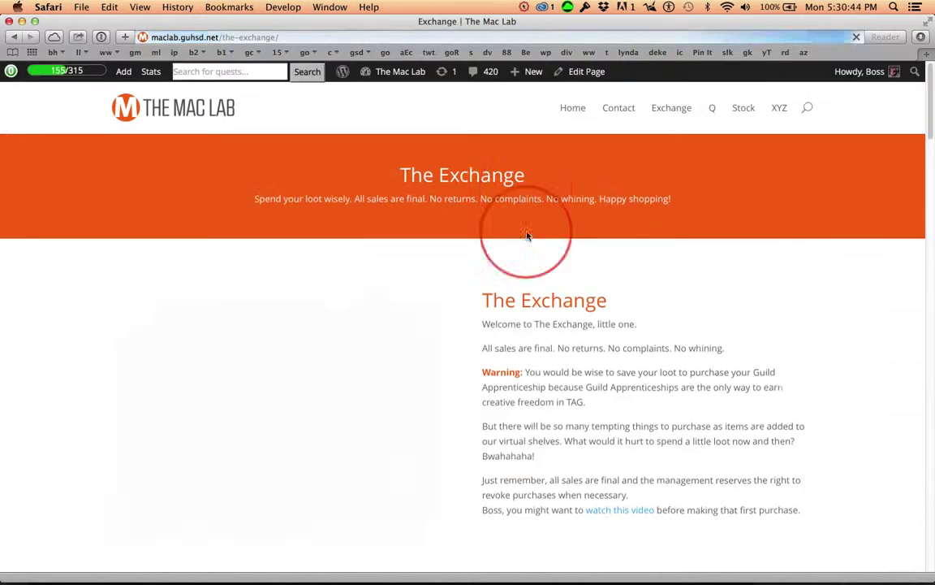
scroll(698, 398, down, 15)
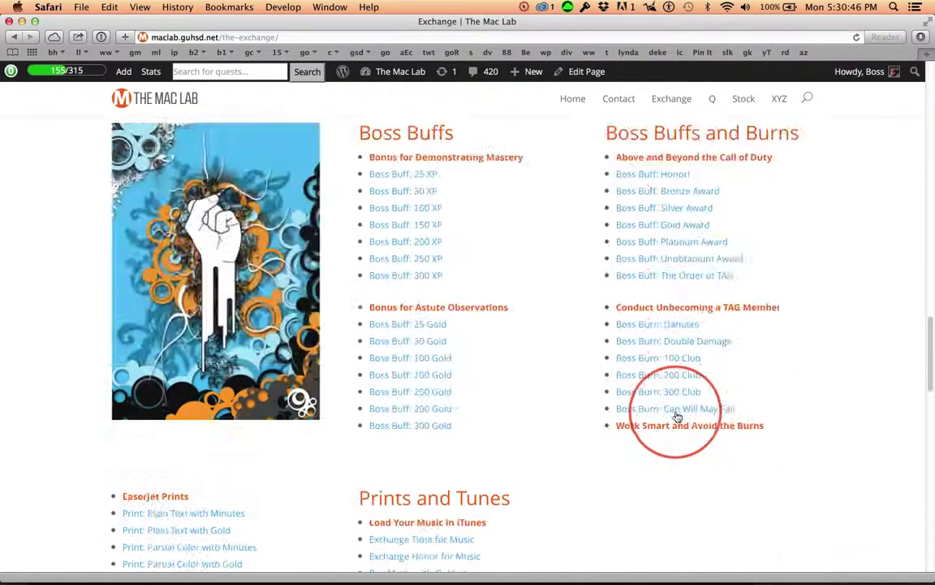
scroll(677, 416, down, 15)
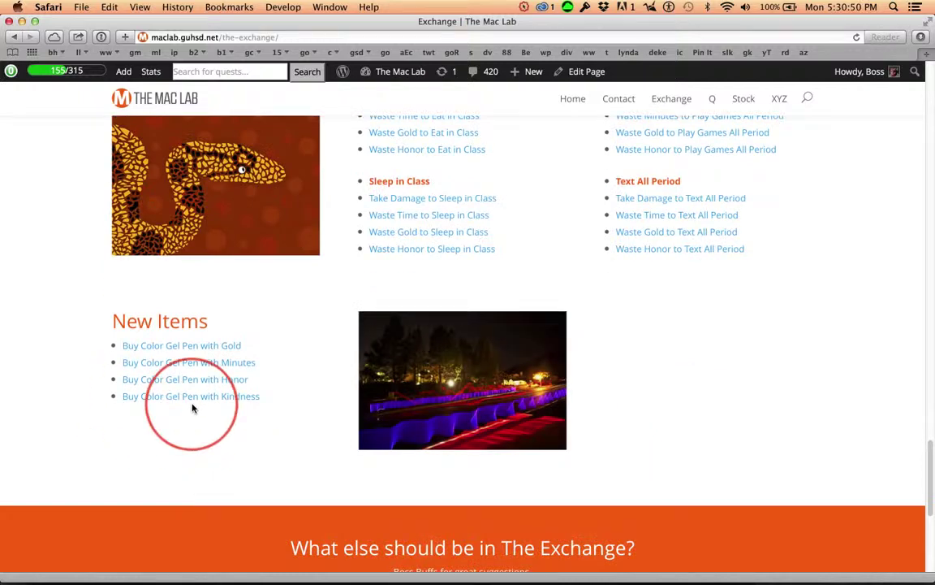
click(235, 397)
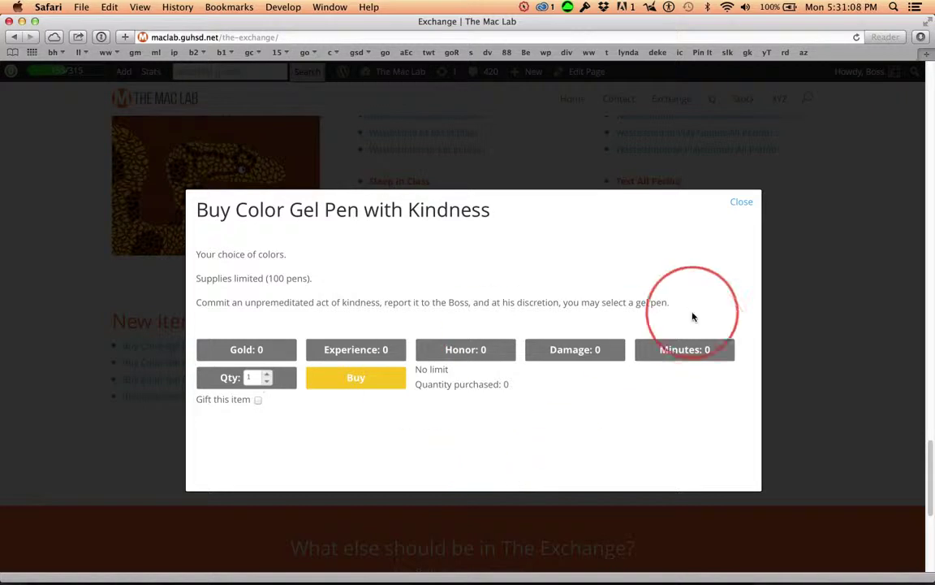
Highlight the act-of-kindness condition in the item's description for review, and close the item's details.
drag(674, 309, 187, 297)
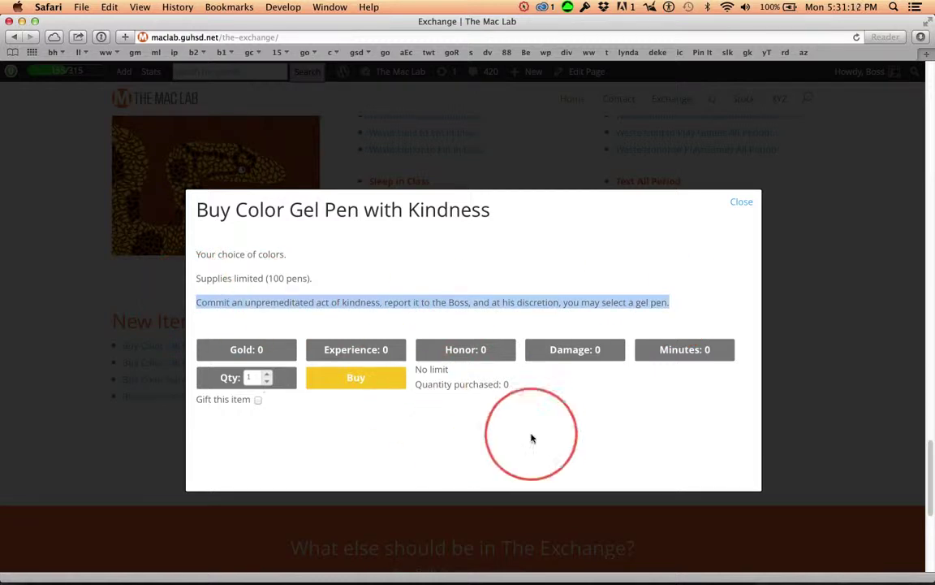
click(361, 441)
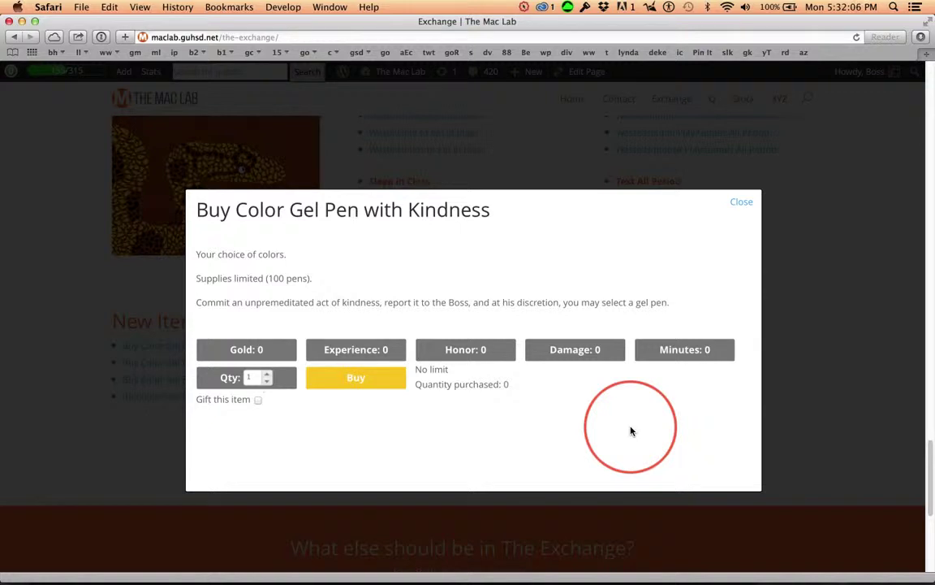
click(837, 355)
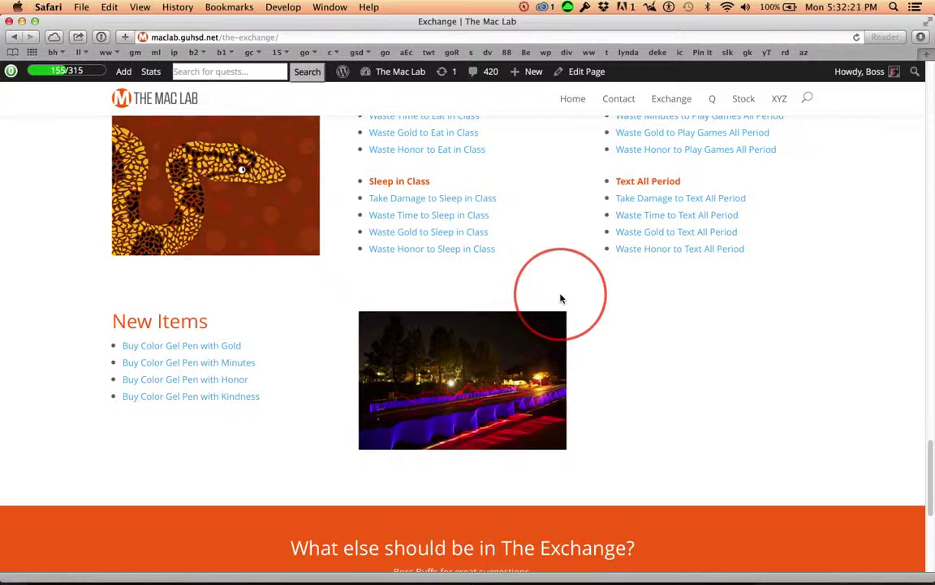
scroll(560, 299, up, 15)
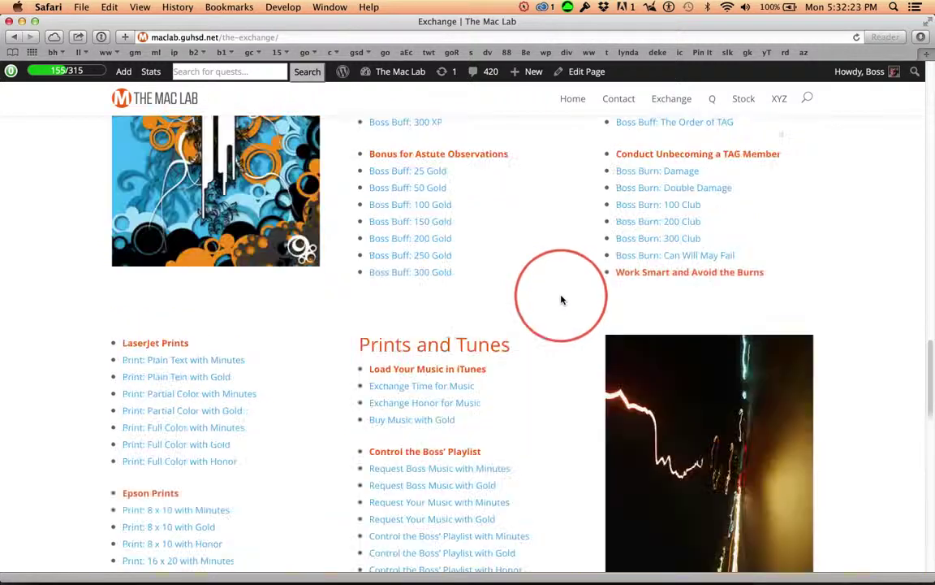
scroll(560, 298, up, 10)
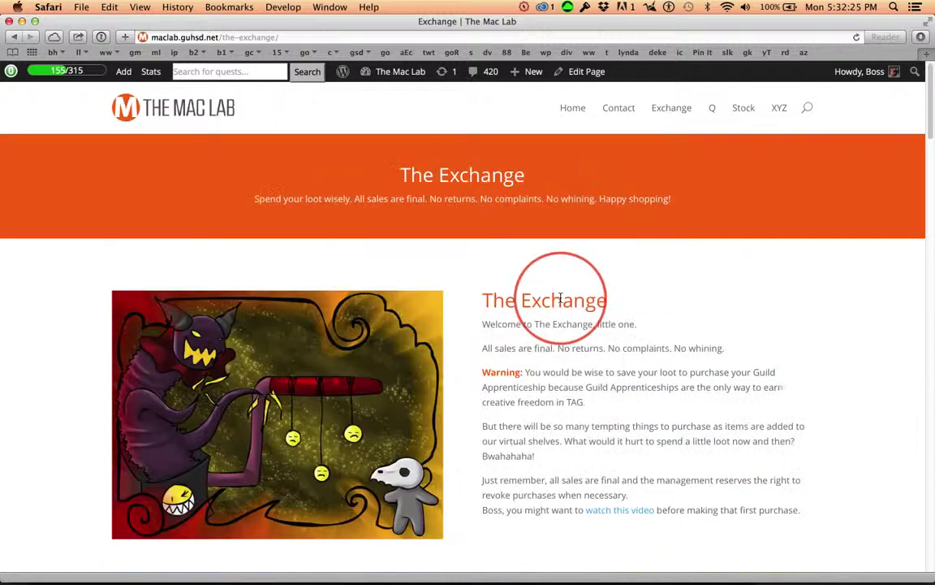